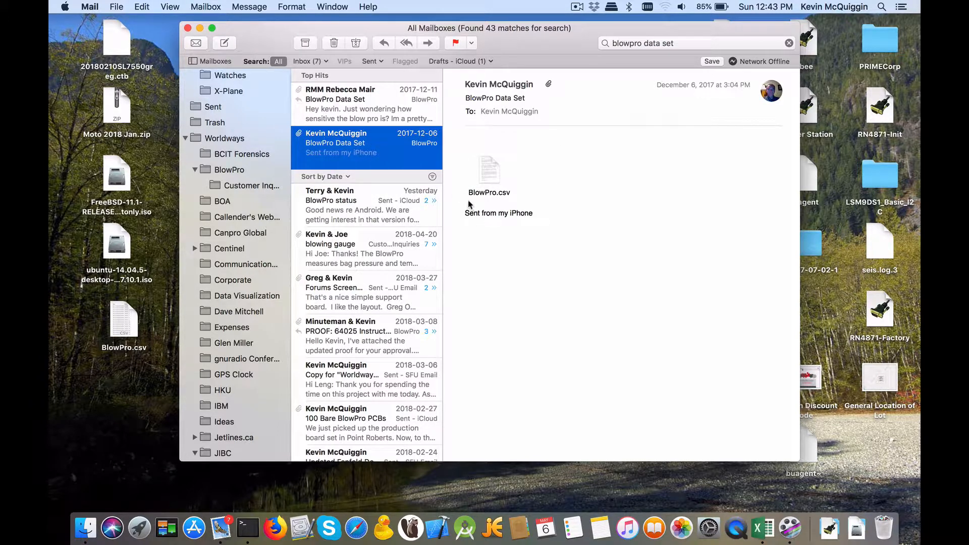
- Open the BlowPro.csv attachment from the e-mail with Numbers and dismiss the What's New screen
{"action": "right_click", "coordinate": [490, 178]}
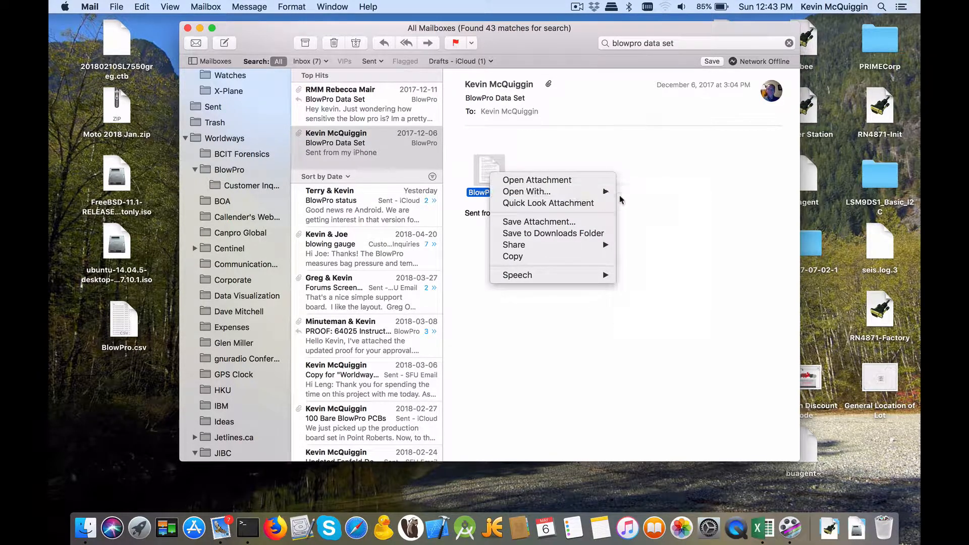
{"action": "mouse_move", "coordinate": [606, 192]}
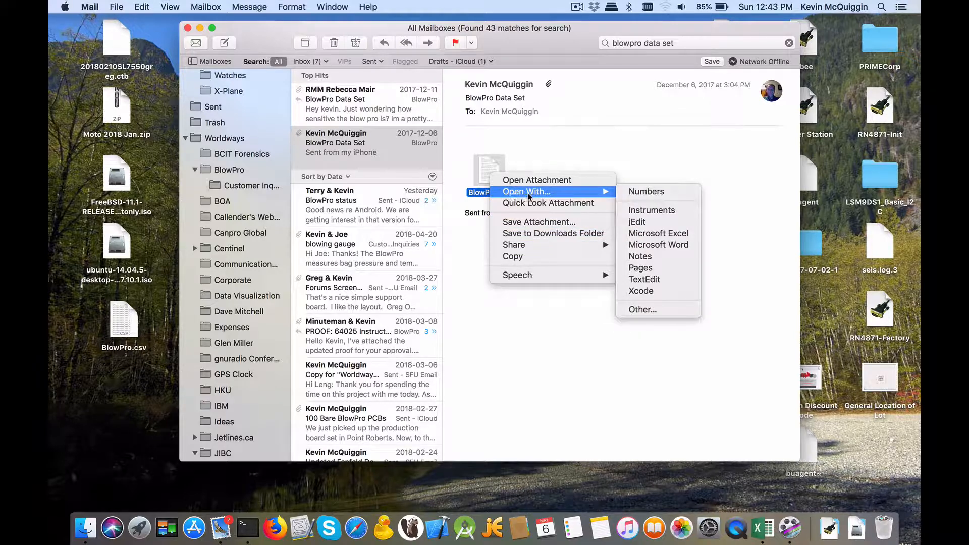
{"action": "left_click", "coordinate": [637, 191]}
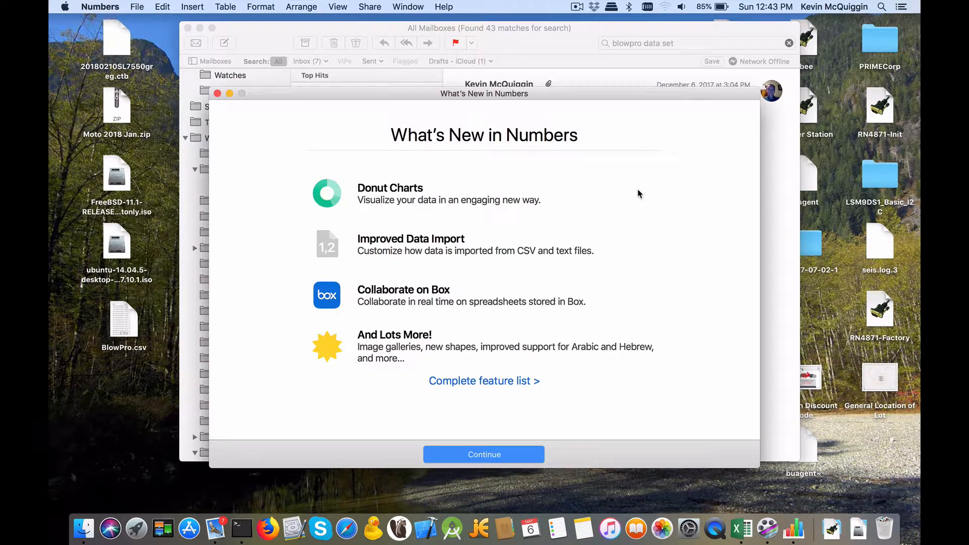
{"action": "key", "text": "Return"}
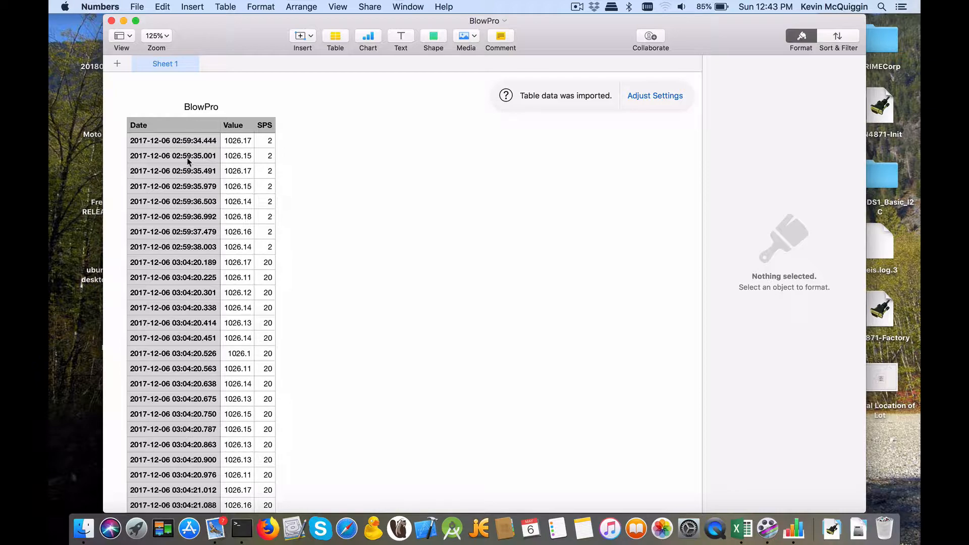
- Examine the imported Date, Value and SPS rows from start to end, and select the Value column
{"action": "scroll", "coordinate": [188, 162], "scroll_direction": "down", "scroll_amount": 20}
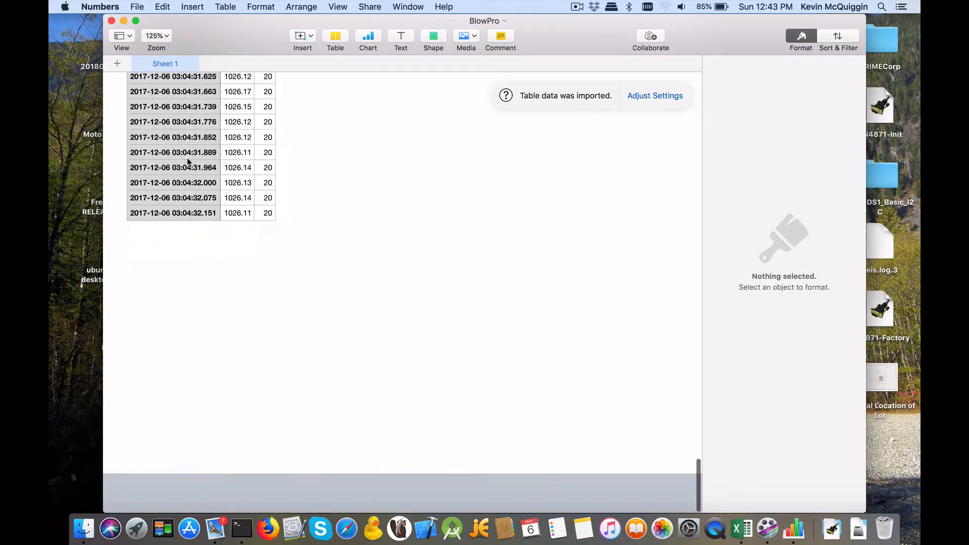
{"action": "scroll", "coordinate": [188, 162], "scroll_direction": "up", "scroll_amount": 20}
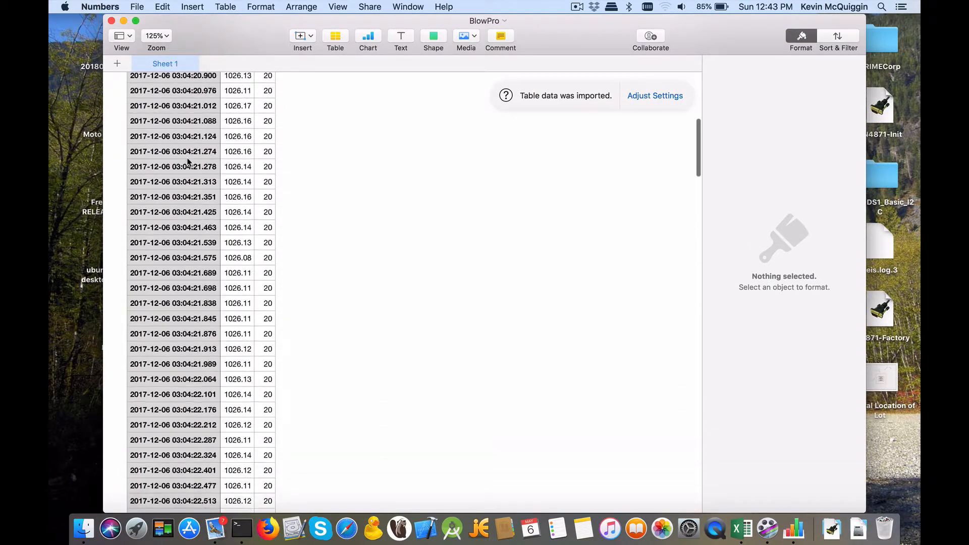
{"action": "scroll", "coordinate": [188, 161], "scroll_direction": "up", "scroll_amount": 8}
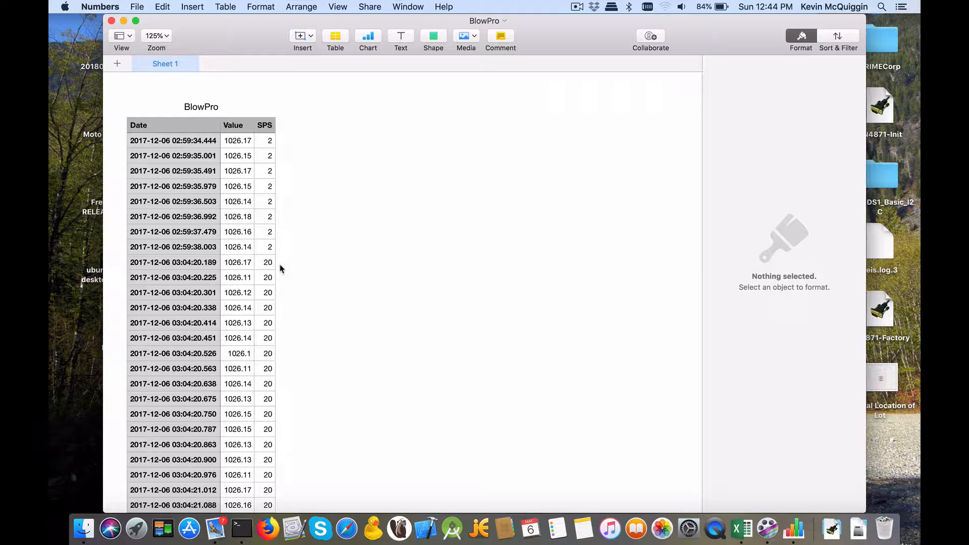
{"action": "scroll", "coordinate": [282, 268], "scroll_direction": "down", "scroll_amount": 20}
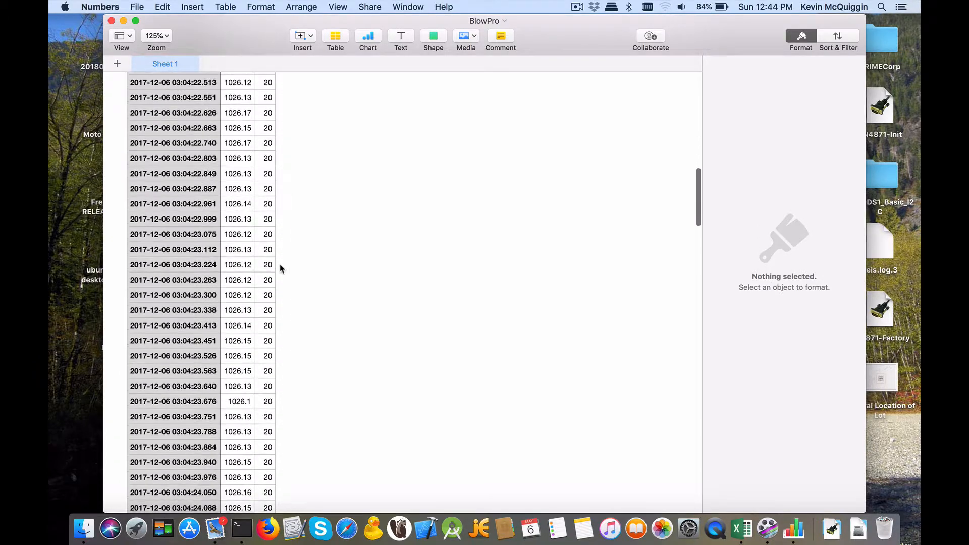
{"action": "scroll", "coordinate": [282, 268], "scroll_direction": "down", "scroll_amount": 20}
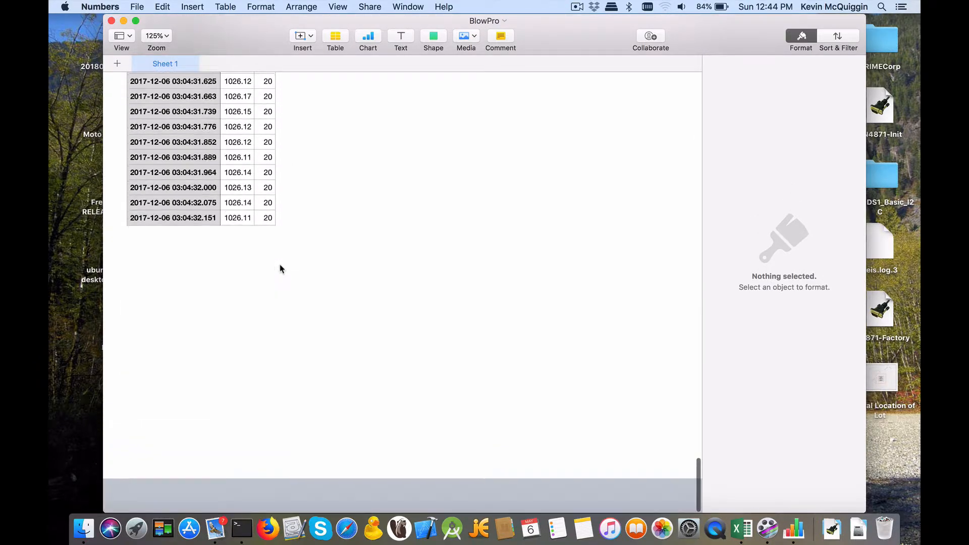
{"action": "scroll", "coordinate": [282, 268], "scroll_direction": "up", "scroll_amount": 20}
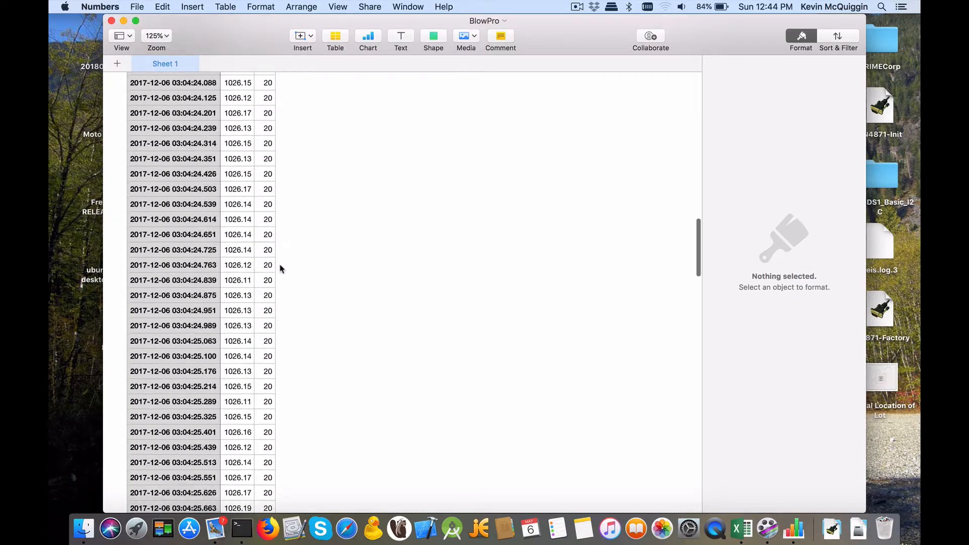
{"action": "scroll", "coordinate": [282, 268], "scroll_direction": "up", "scroll_amount": 5}
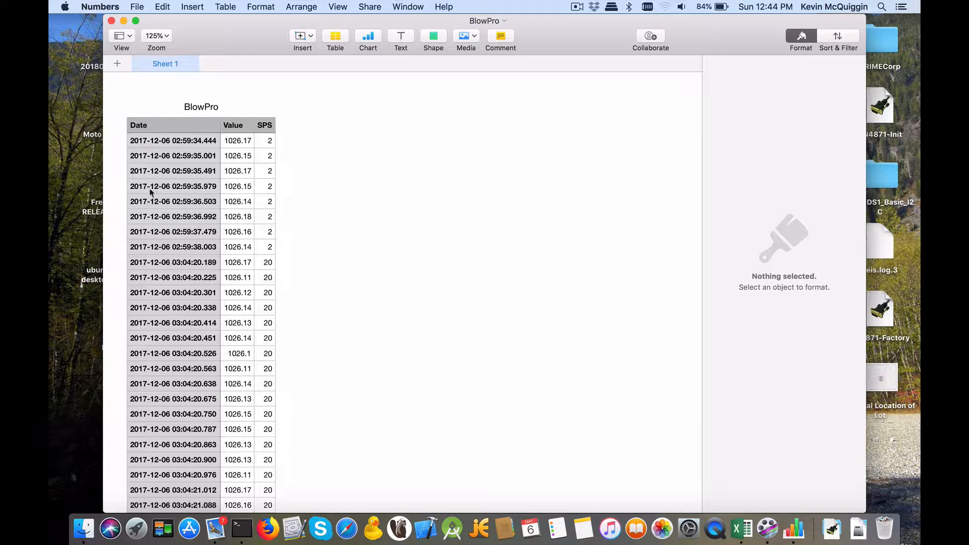
{"action": "left_click", "coordinate": [236, 146]}
{"action": "left_click", "coordinate": [240, 86]}
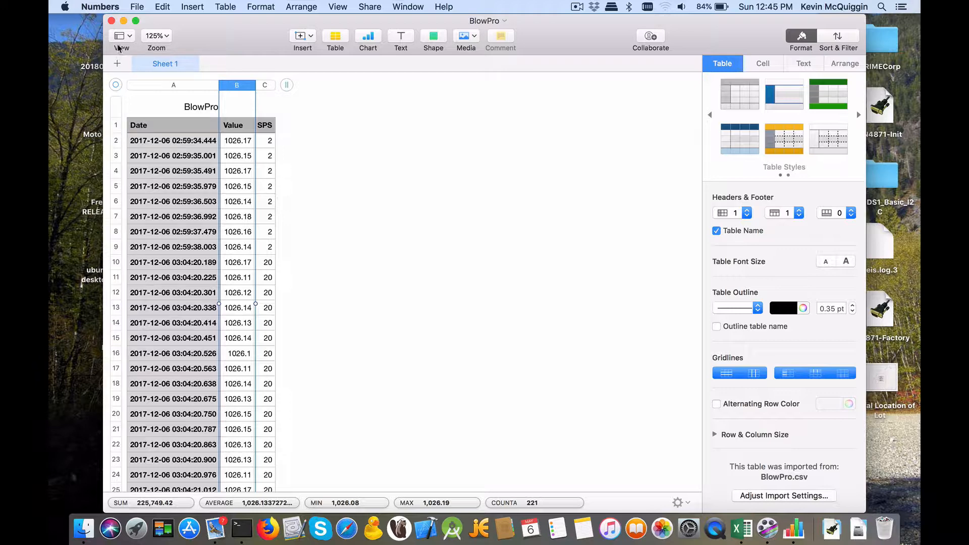
- Close the BlowPro spreadsheet and quit Numbers
{"action": "left_click", "coordinate": [112, 21]}
{"action": "left_click", "coordinate": [100, 6]}
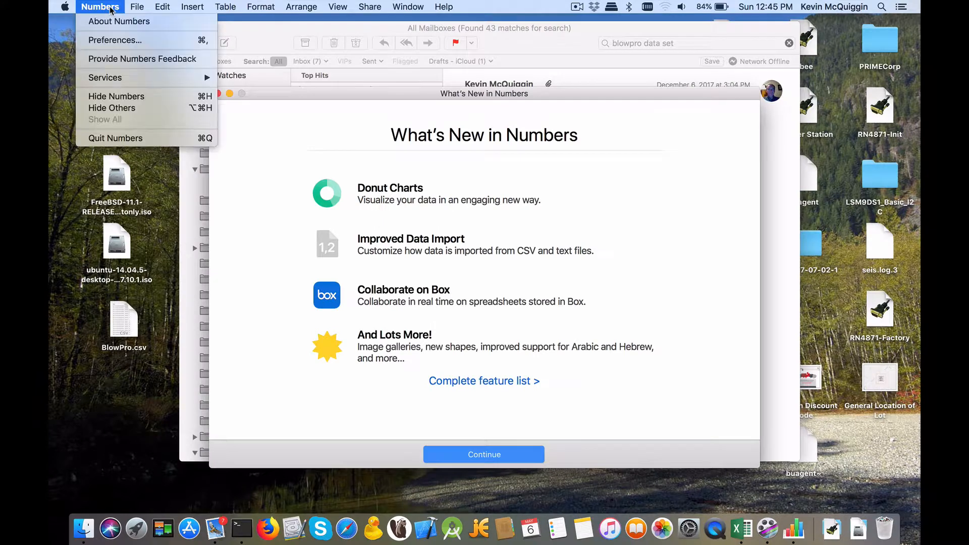
{"action": "left_click", "coordinate": [135, 142]}
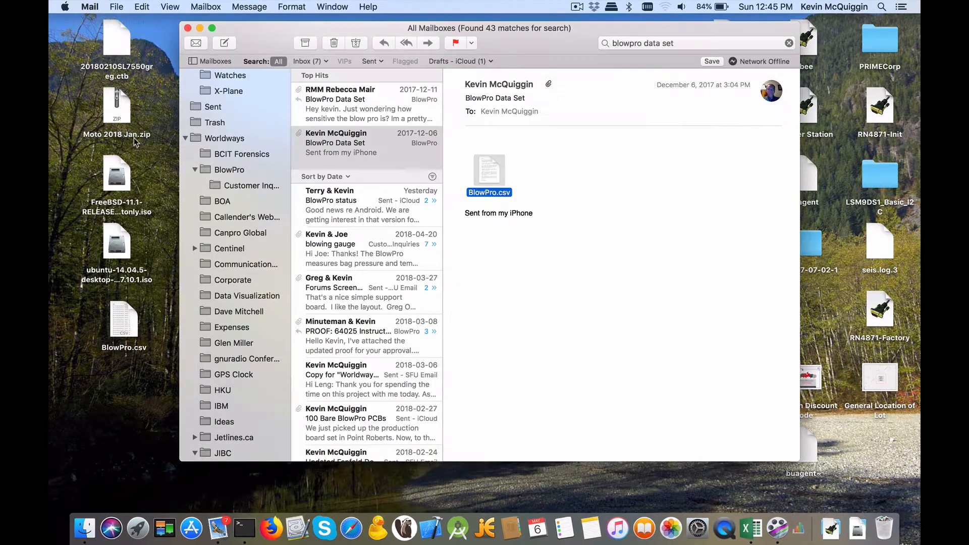
- Open the BlowPro.csv attachment from the e-mail with Microsoft Excel and look through its rows to the last record
{"action": "right_click", "coordinate": [490, 178]}
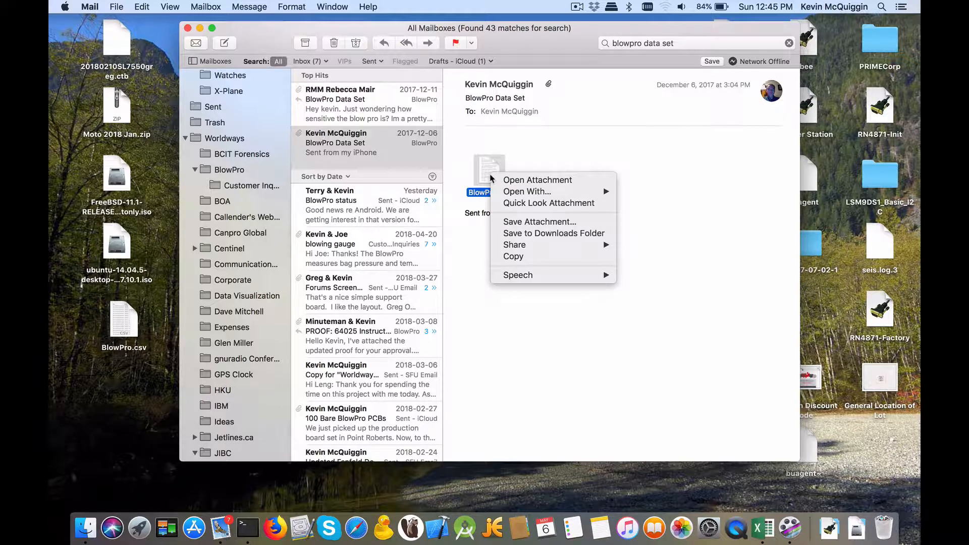
{"action": "mouse_move", "coordinate": [505, 192]}
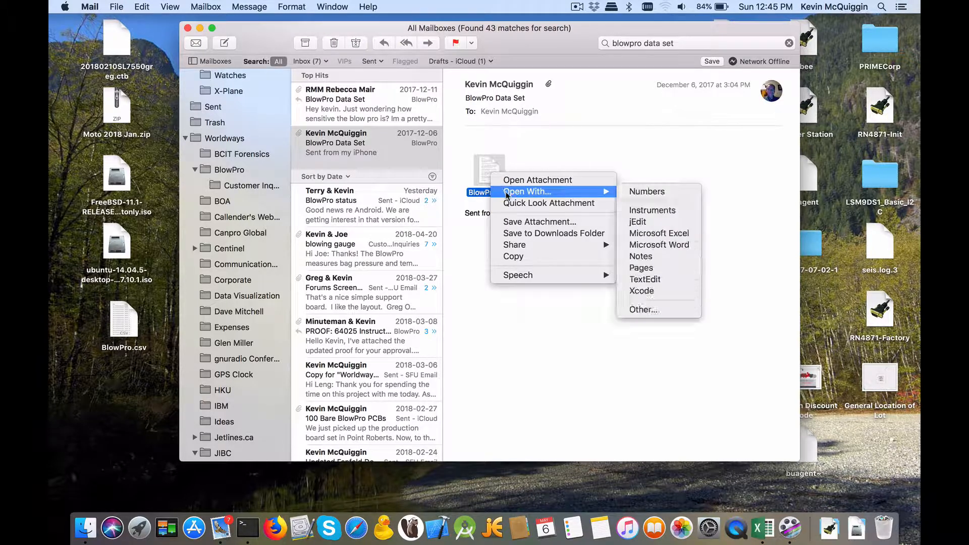
{"action": "left_click", "coordinate": [659, 233]}
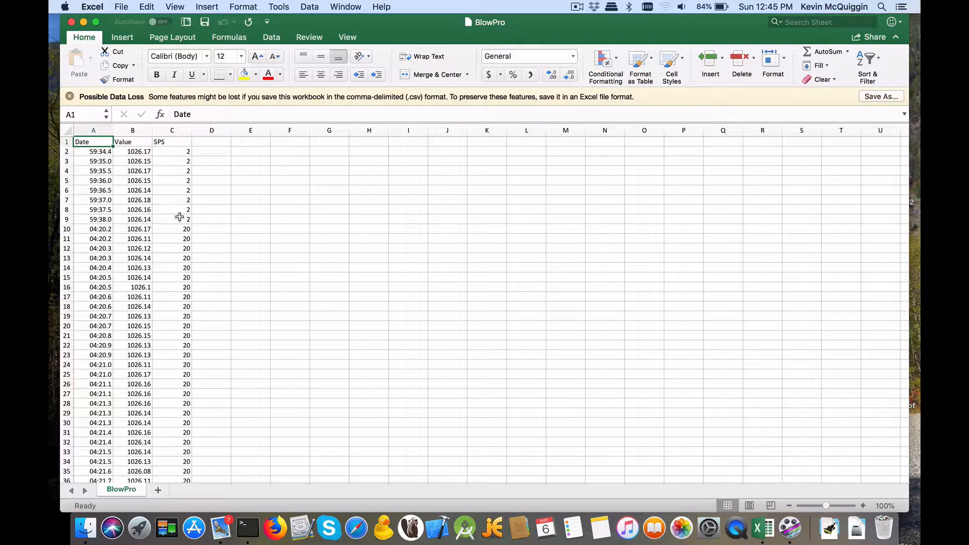
{"action": "scroll", "coordinate": [200, 238], "scroll_direction": "down", "scroll_amount": 15}
{"action": "scroll", "coordinate": [200, 238], "scroll_direction": "down", "scroll_amount": 10}
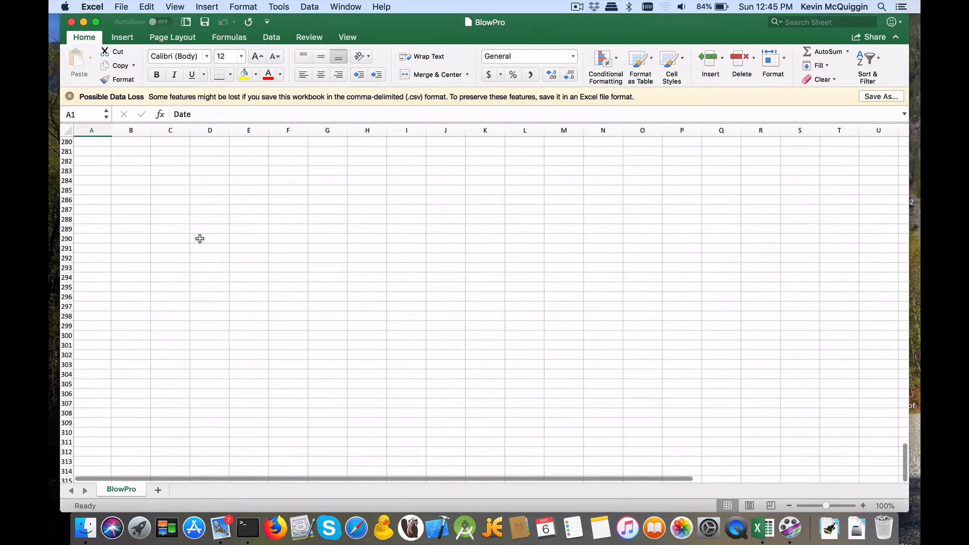
{"action": "scroll", "coordinate": [200, 239], "scroll_direction": "up", "scroll_amount": 5}
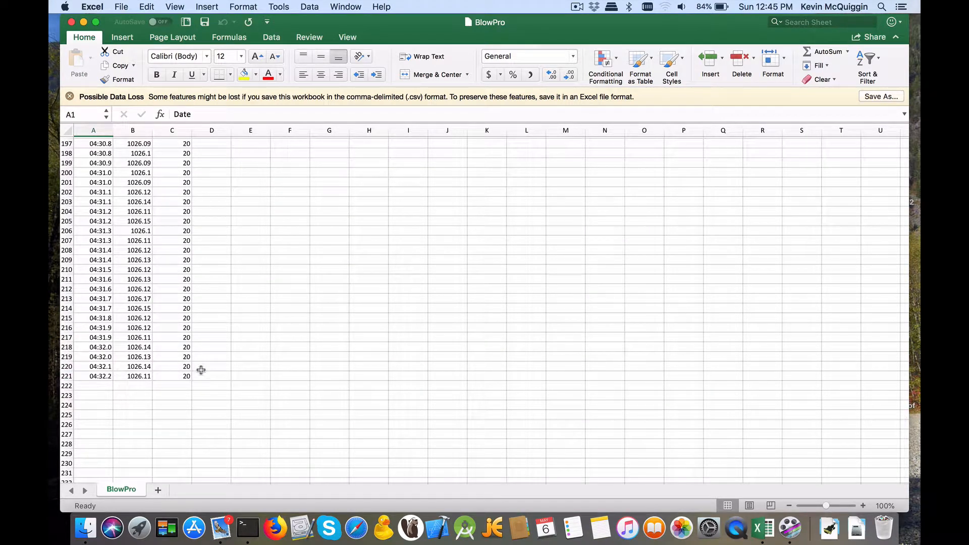
{"action": "scroll", "coordinate": [201, 370], "scroll_direction": "up", "scroll_amount": 20}
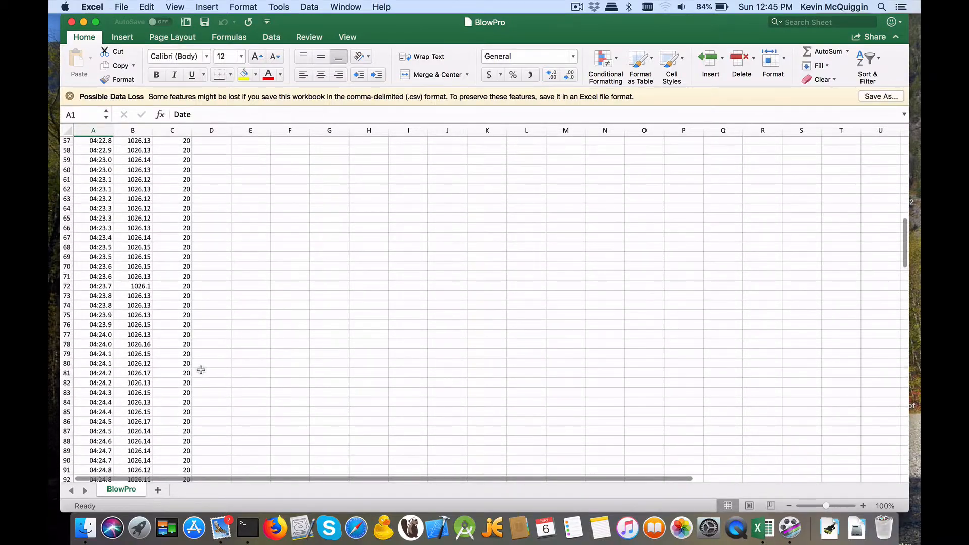
{"action": "scroll", "coordinate": [201, 370], "scroll_direction": "up", "scroll_amount": 10}
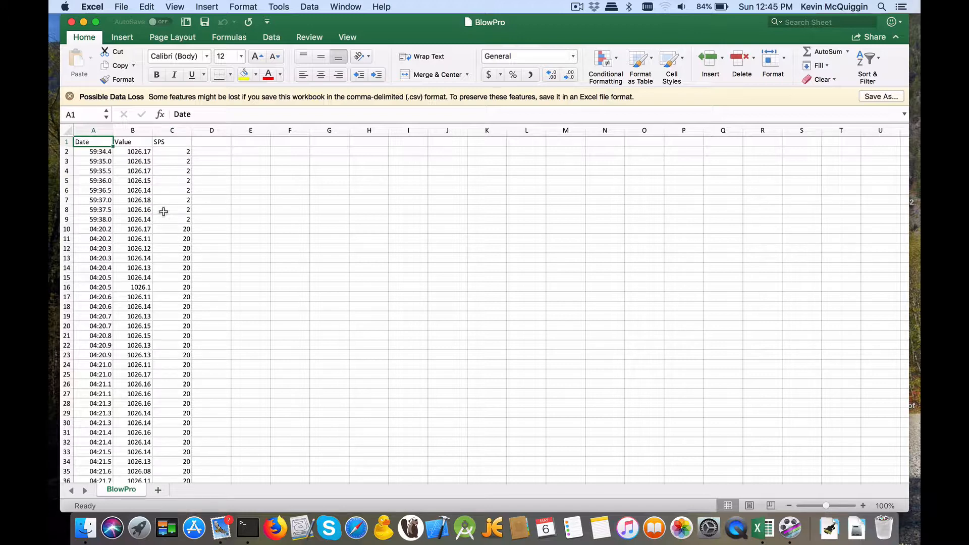
- Widen the Value column (B) and the Date column (A)
{"action": "left_click", "coordinate": [136, 128]}
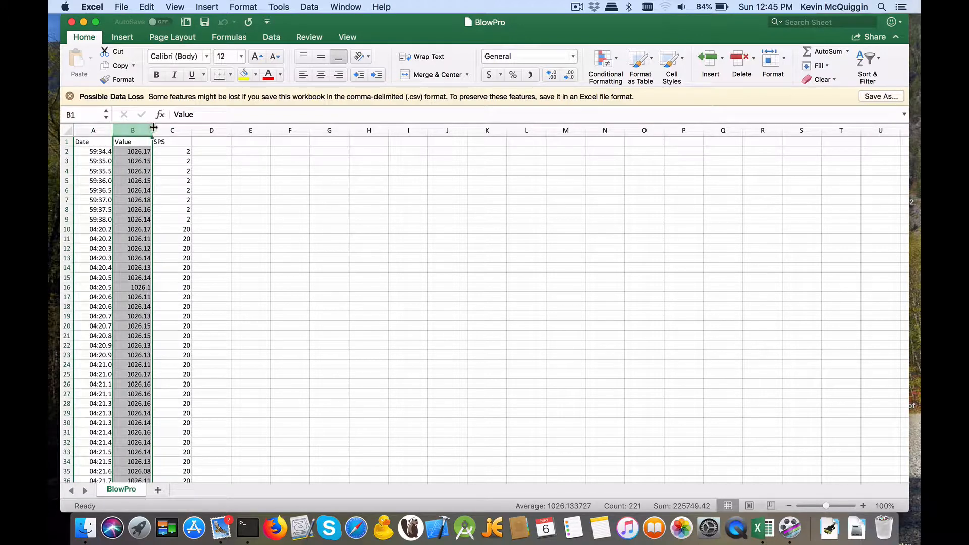
{"action": "left_click_drag", "start_coordinate": [152, 126], "coordinate": [184, 124]}
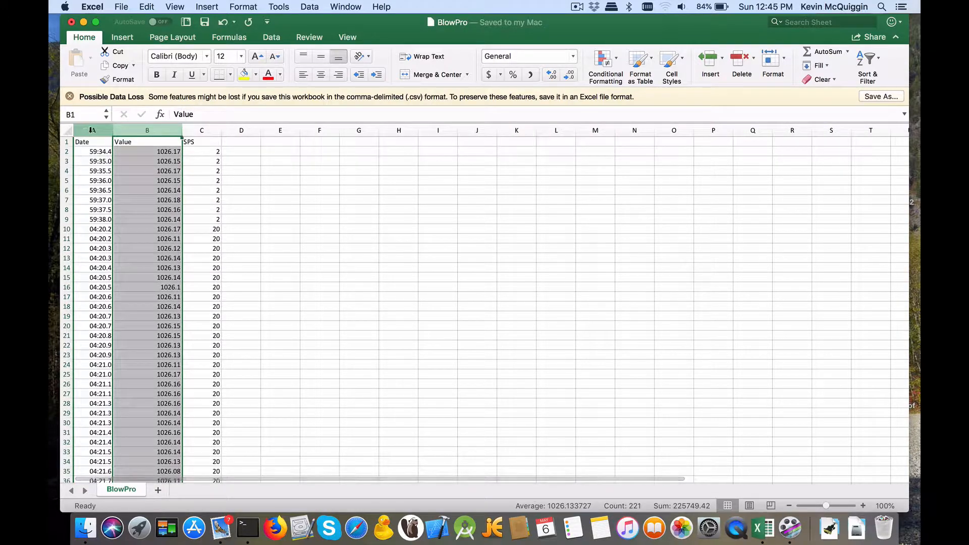
{"action": "left_click", "coordinate": [91, 129]}
{"action": "left_click_drag", "start_coordinate": [113, 131], "coordinate": [193, 131]}
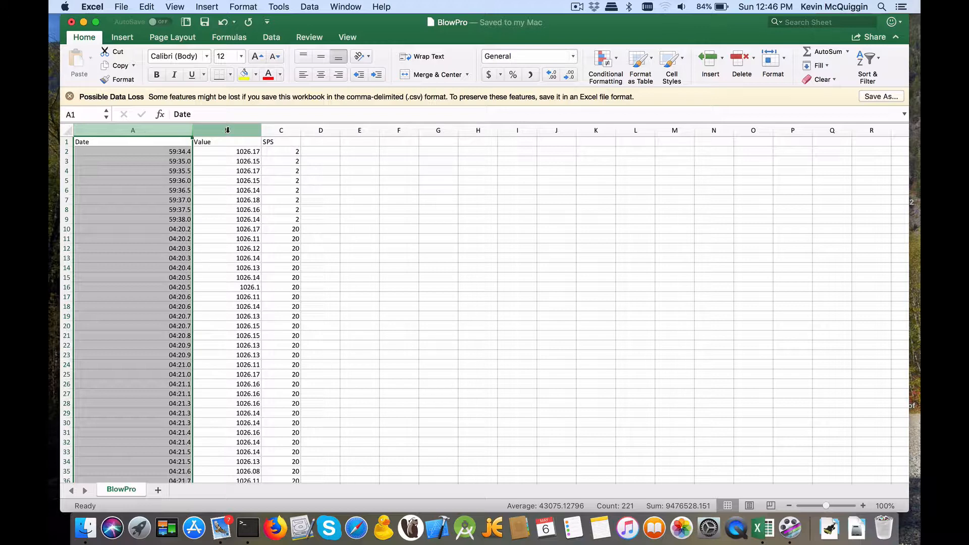
- Select the Value cells of the 20 SPS samples, from B10 down to B221
{"action": "left_click", "coordinate": [227, 131]}
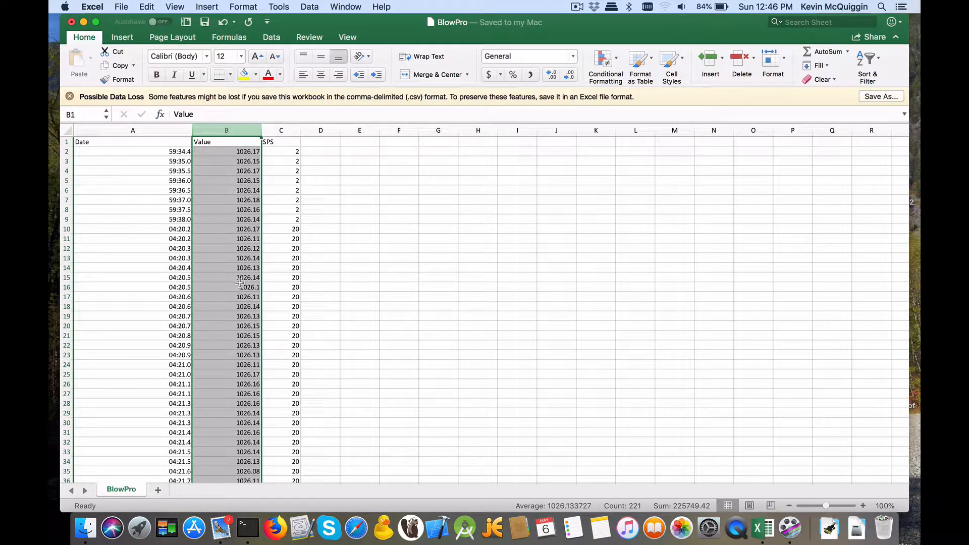
{"action": "scroll", "coordinate": [231, 358], "scroll_direction": "down", "scroll_amount": 10}
{"action": "scroll", "coordinate": [231, 359], "scroll_direction": "up", "scroll_amount": 10}
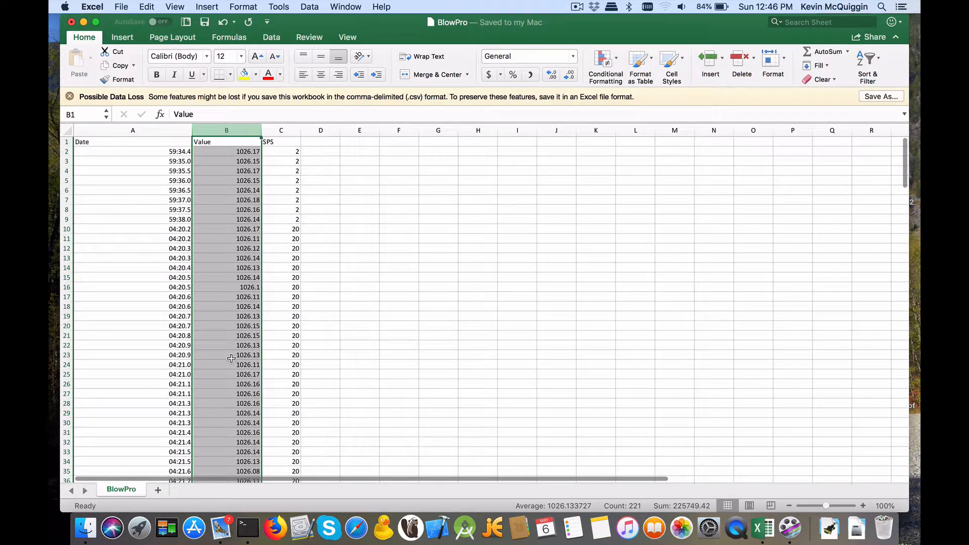
{"action": "left_click", "coordinate": [239, 229]}
{"action": "left_click_drag", "start_coordinate": [239, 229], "coordinate": [257, 387]}
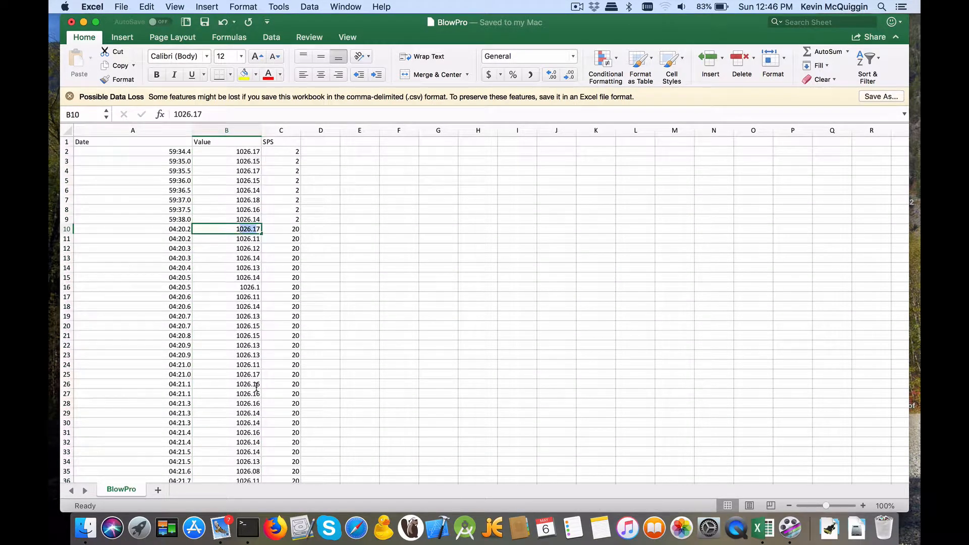
{"action": "left_click", "coordinate": [225, 200]}
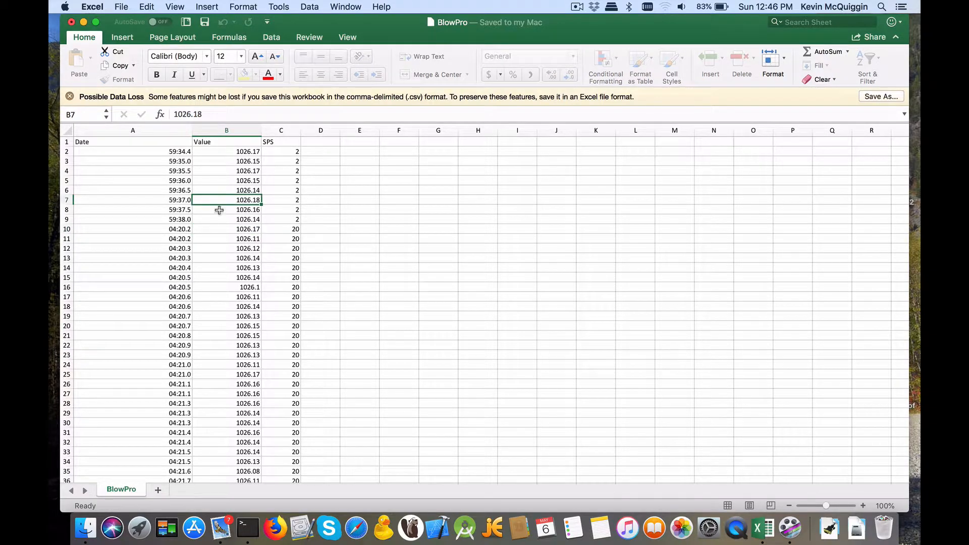
{"action": "left_click_drag", "start_coordinate": [221, 230], "coordinate": [230, 158]}
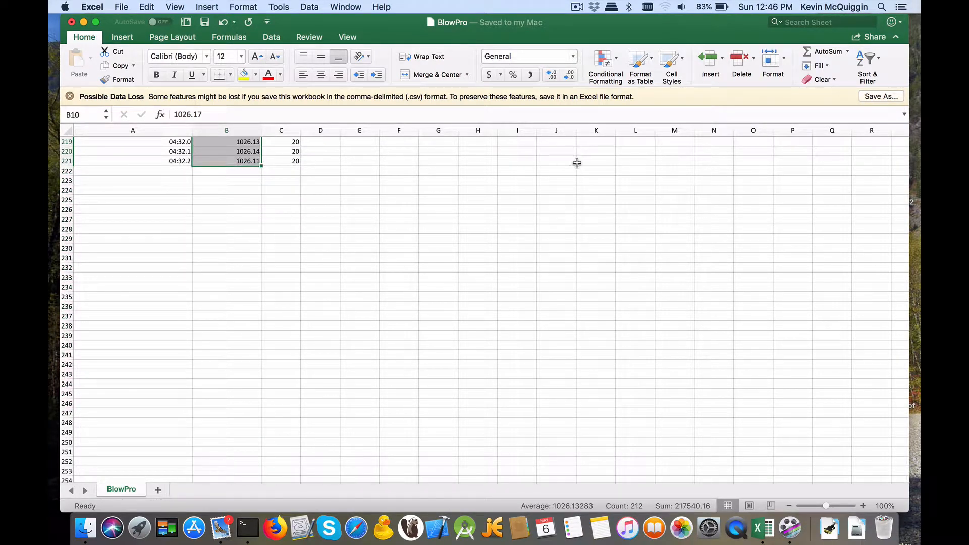
- Insert a basic 2-D line chart of the selected values
{"action": "left_click", "coordinate": [122, 41]}
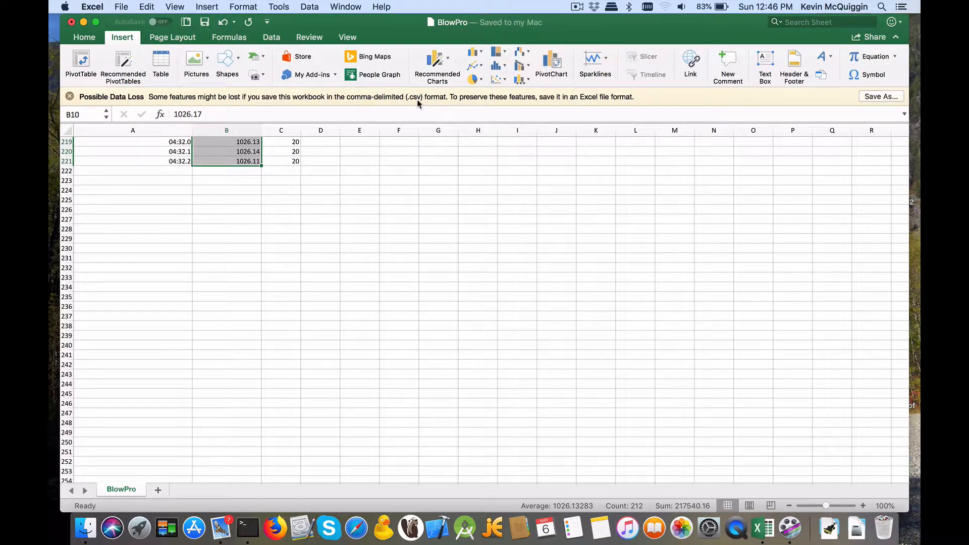
{"action": "left_click", "coordinate": [479, 67]}
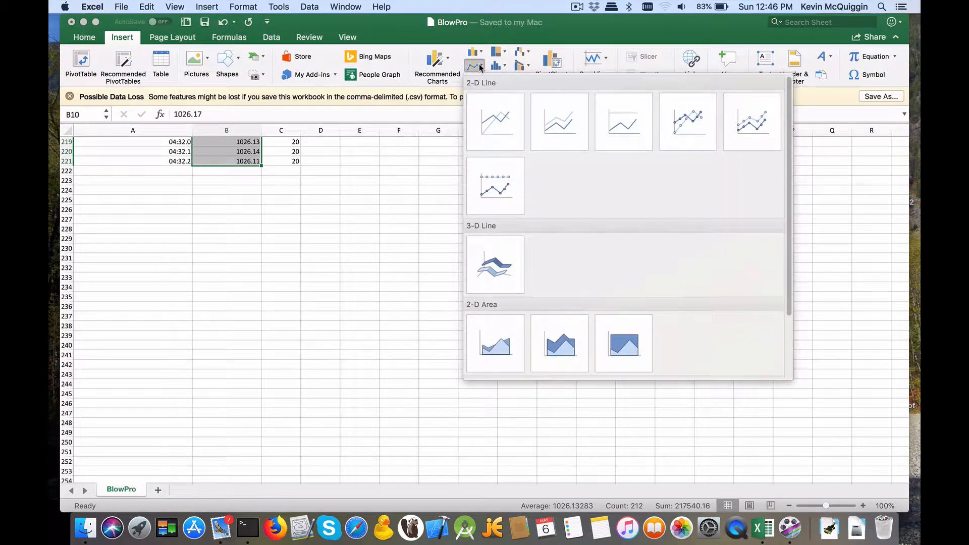
{"action": "left_click", "coordinate": [495, 125]}
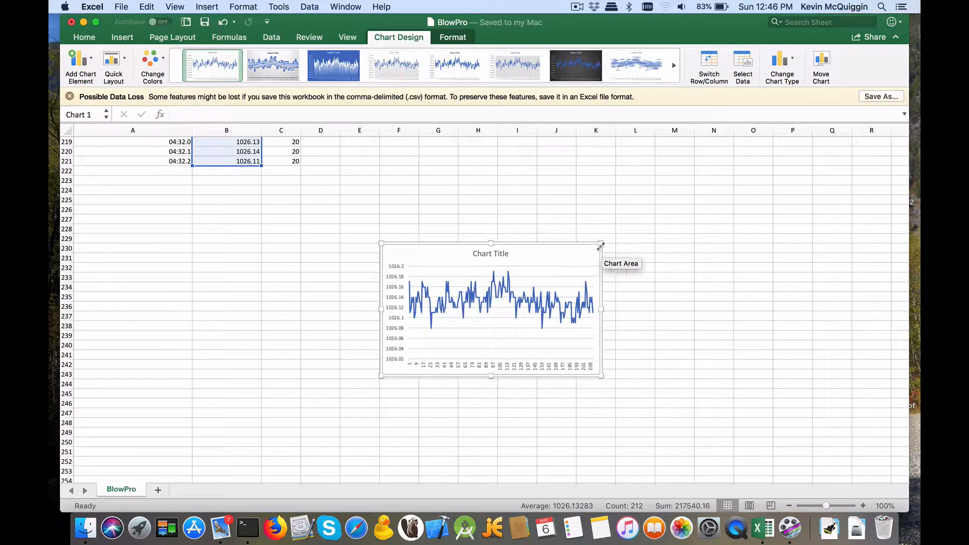
- Enlarge the line chart below the data so it spans about columns F to U and rows 222 to 255
{"action": "left_click_drag", "start_coordinate": [599, 245], "coordinate": [772, 172]}
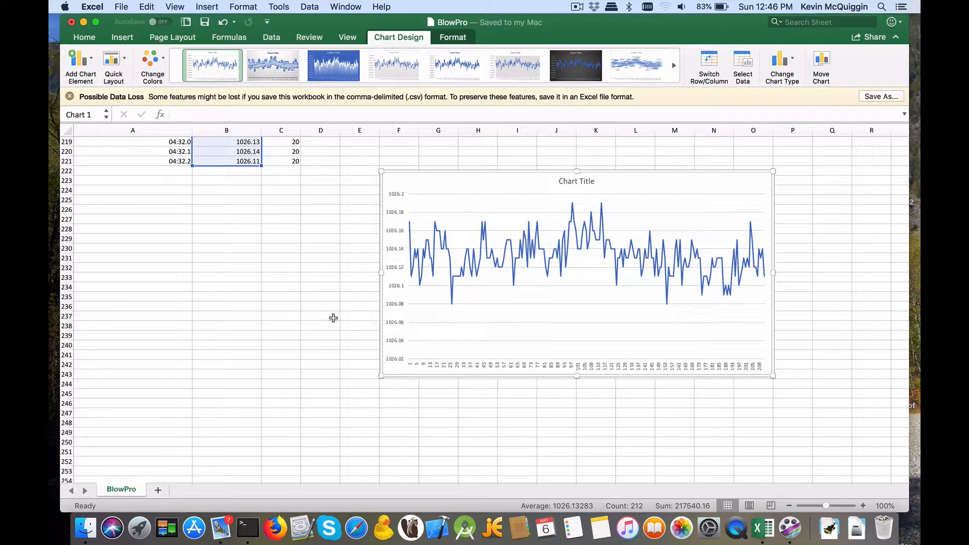
{"action": "scroll", "coordinate": [314, 307], "scroll_direction": "right", "scroll_amount": 5}
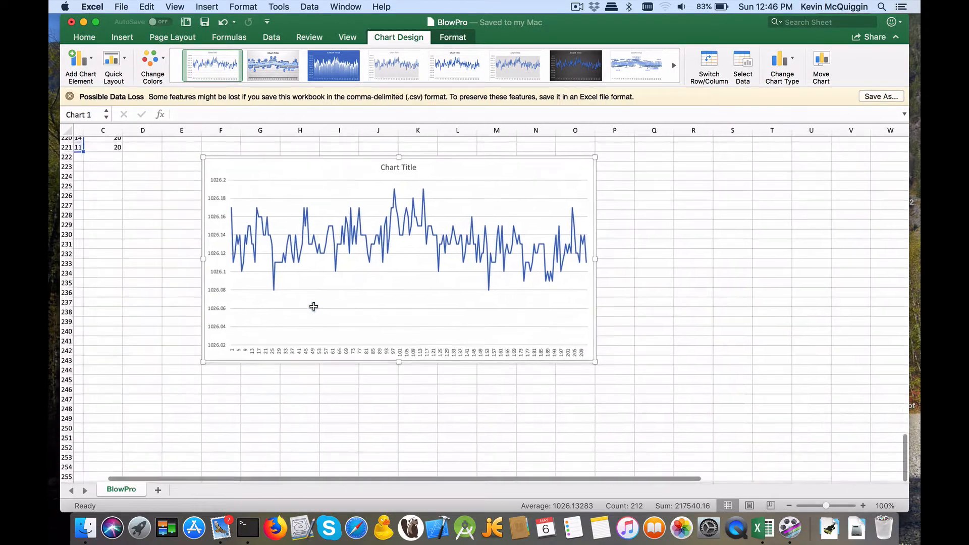
{"action": "scroll", "coordinate": [314, 307], "scroll_direction": "down", "scroll_amount": 3}
{"action": "scroll", "coordinate": [314, 306], "scroll_direction": "right", "scroll_amount": 2}
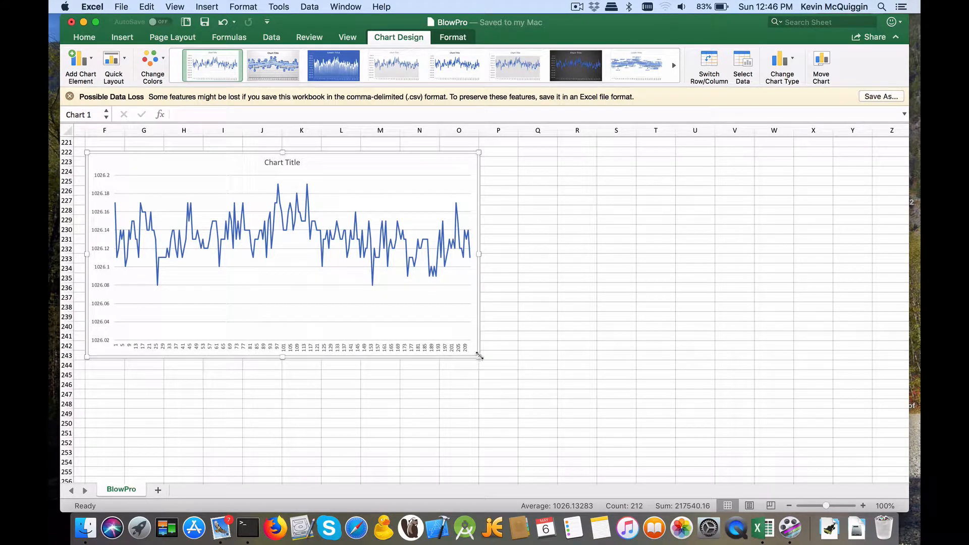
{"action": "left_click_drag", "start_coordinate": [479, 357], "coordinate": [722, 476]}
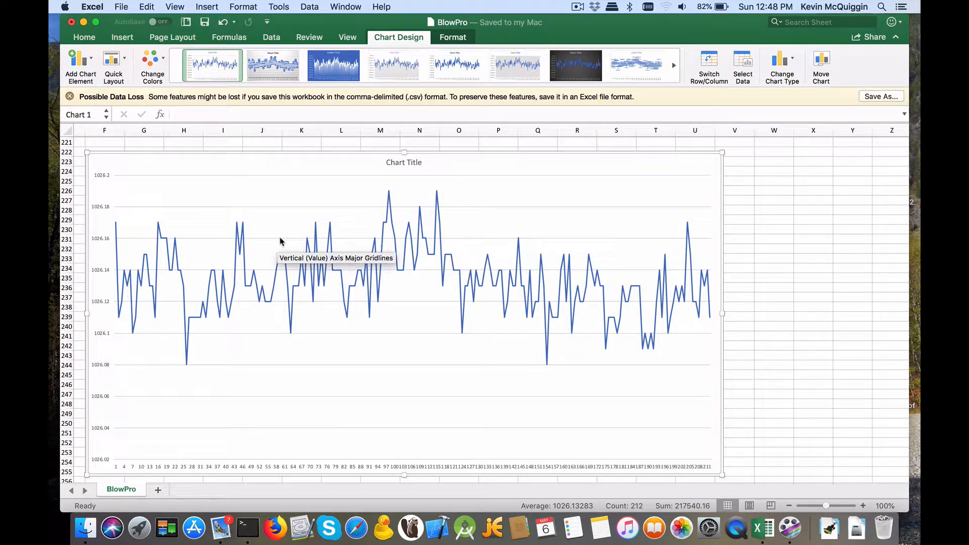
{"action": "scroll", "coordinate": [212, 190], "scroll_direction": "up", "scroll_amount": 15}
{"action": "scroll", "coordinate": [212, 190], "scroll_direction": "left", "scroll_amount": 3}
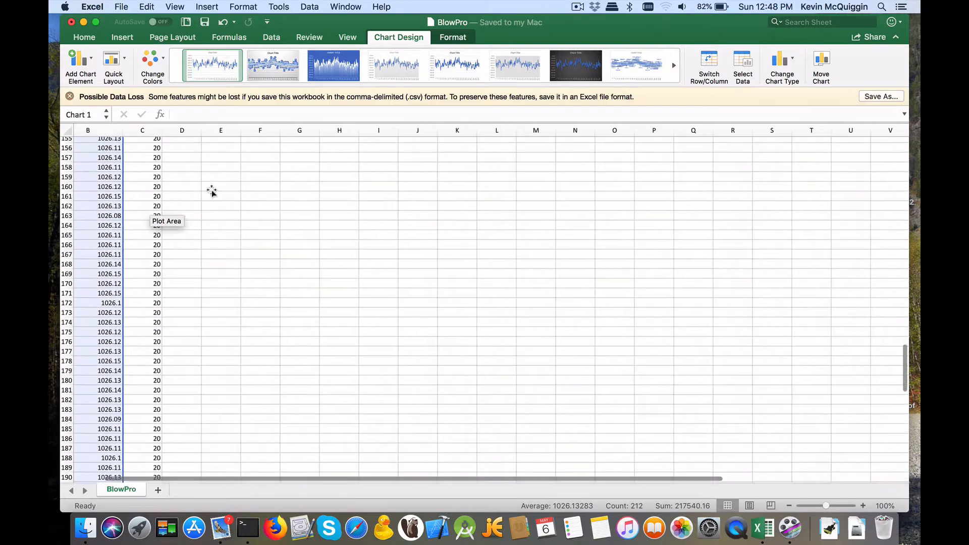
{"action": "scroll", "coordinate": [212, 191], "scroll_direction": "up", "scroll_amount": 20}
{"action": "scroll", "coordinate": [212, 191], "scroll_direction": "left", "scroll_amount": 1}
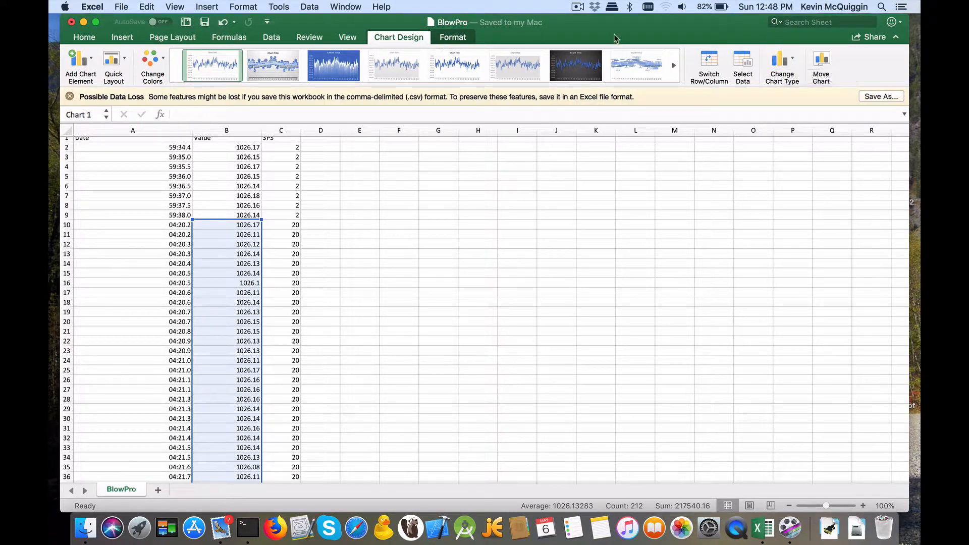
{"action": "left_click", "coordinate": [776, 59]}
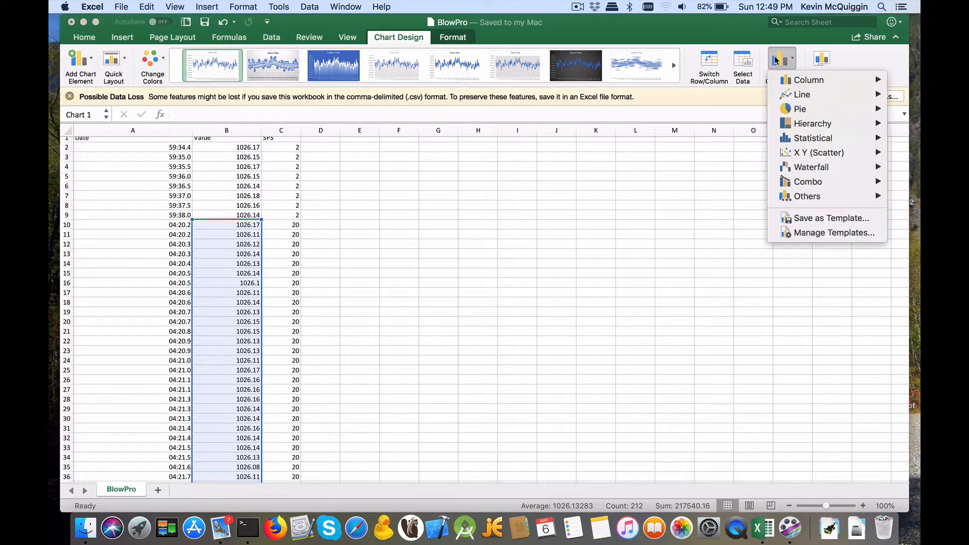
{"action": "mouse_move", "coordinate": [788, 93]}
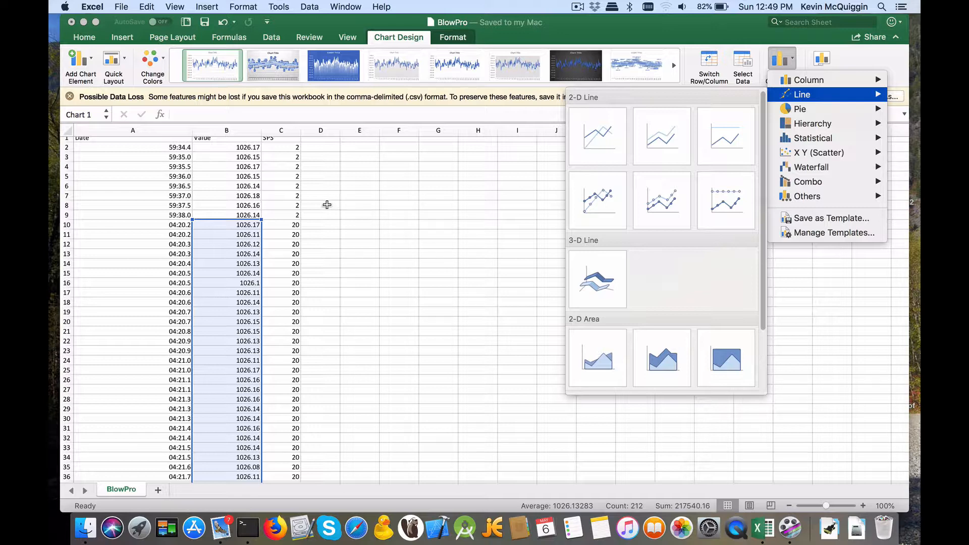
- Run the Exponential Smoothing analysis on $B$2:$B$100 with damping factor 0.9, output range $D:$D and chart output
{"action": "double_click", "coordinate": [278, 40]}
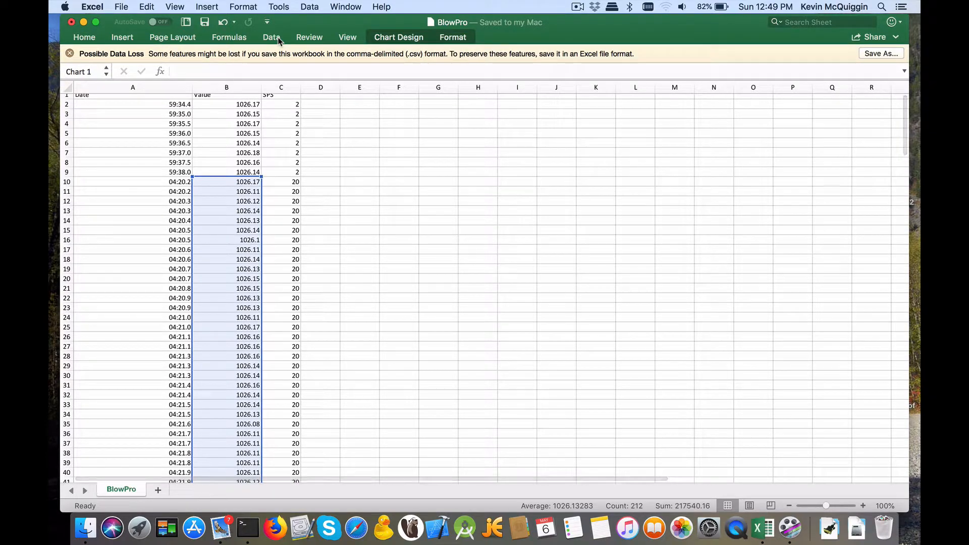
{"action": "left_click", "coordinate": [278, 40]}
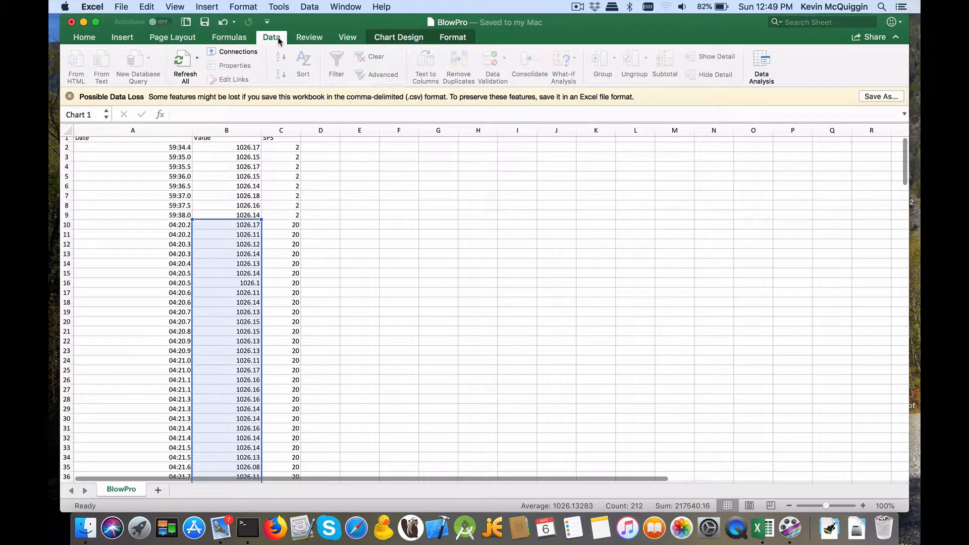
{"action": "left_click", "coordinate": [763, 64]}
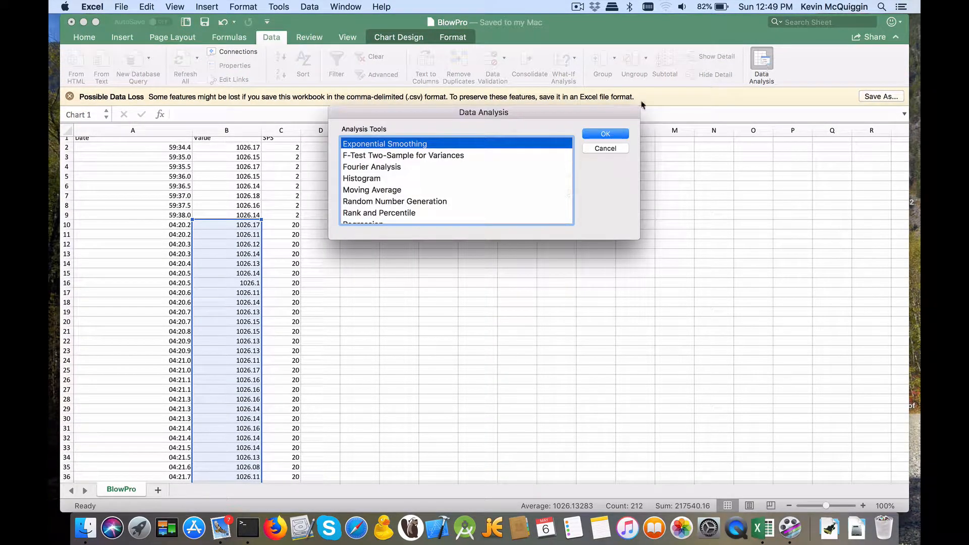
{"action": "scroll", "coordinate": [414, 177], "scroll_direction": "down", "scroll_amount": 5}
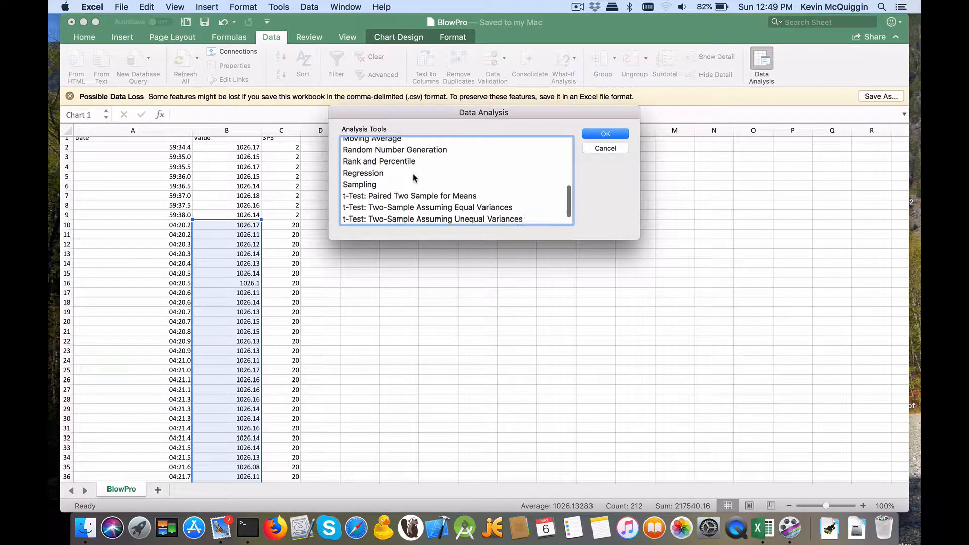
{"action": "scroll", "coordinate": [414, 177], "scroll_direction": "up", "scroll_amount": 6}
{"action": "scroll", "coordinate": [414, 177], "scroll_direction": "down", "scroll_amount": 2}
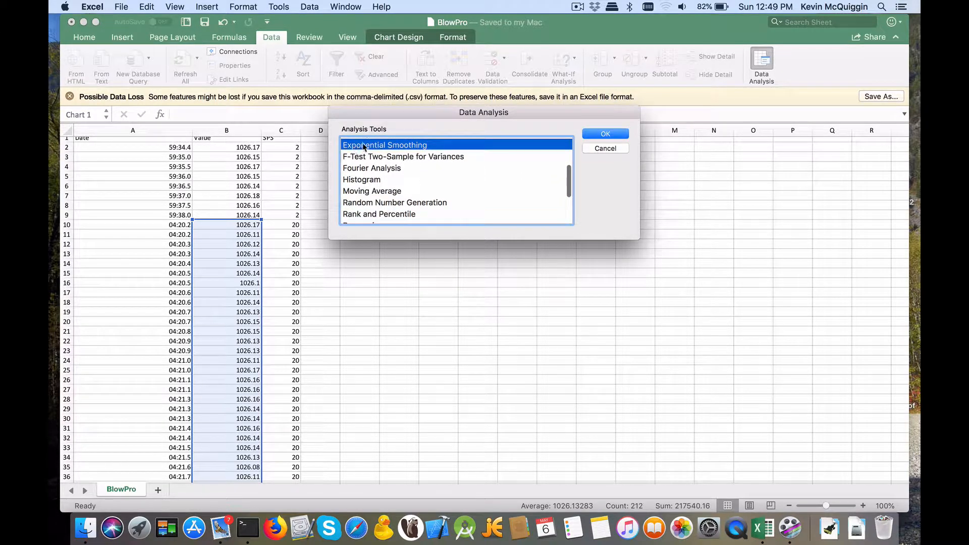
{"action": "scroll", "coordinate": [417, 166], "scroll_direction": "down", "scroll_amount": 3}
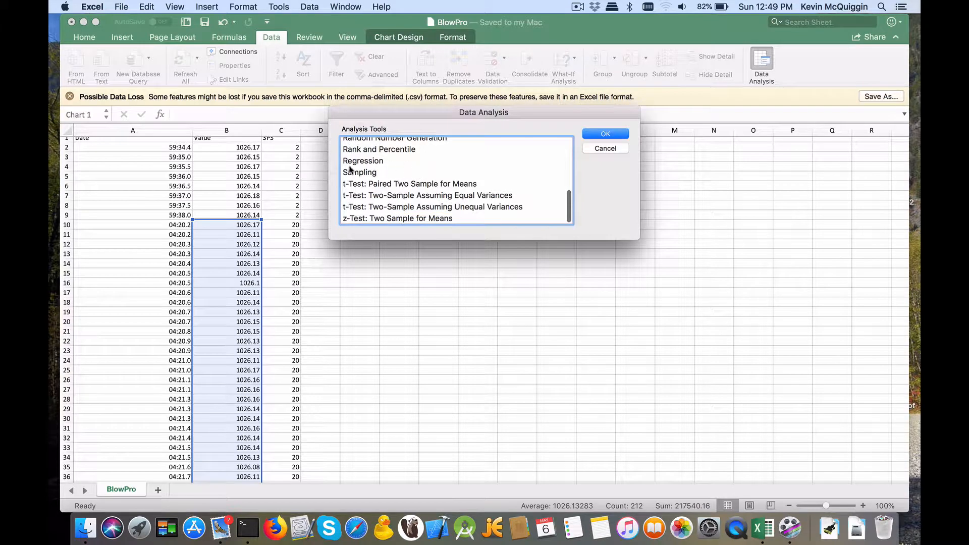
{"action": "scroll", "coordinate": [390, 180], "scroll_direction": "up", "scroll_amount": 5}
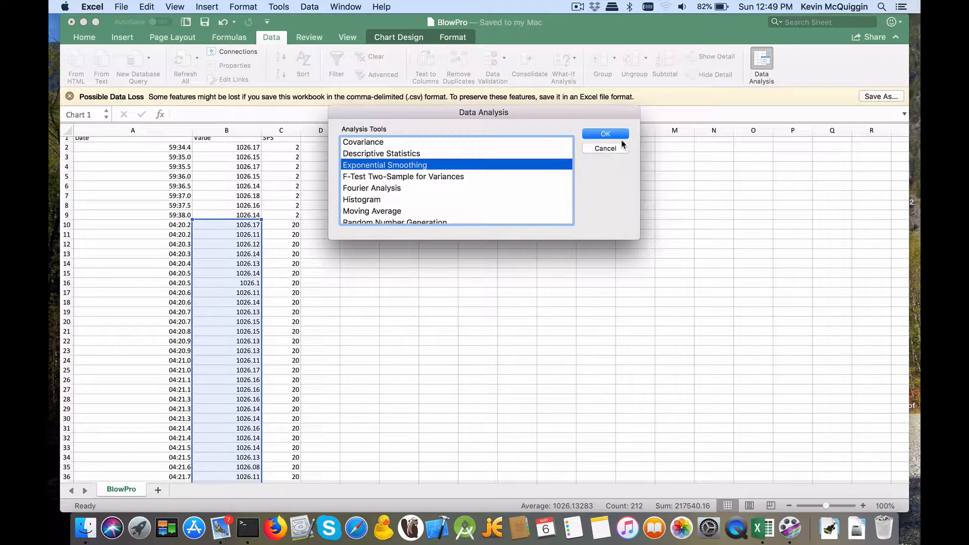
{"action": "left_click", "coordinate": [605, 134]}
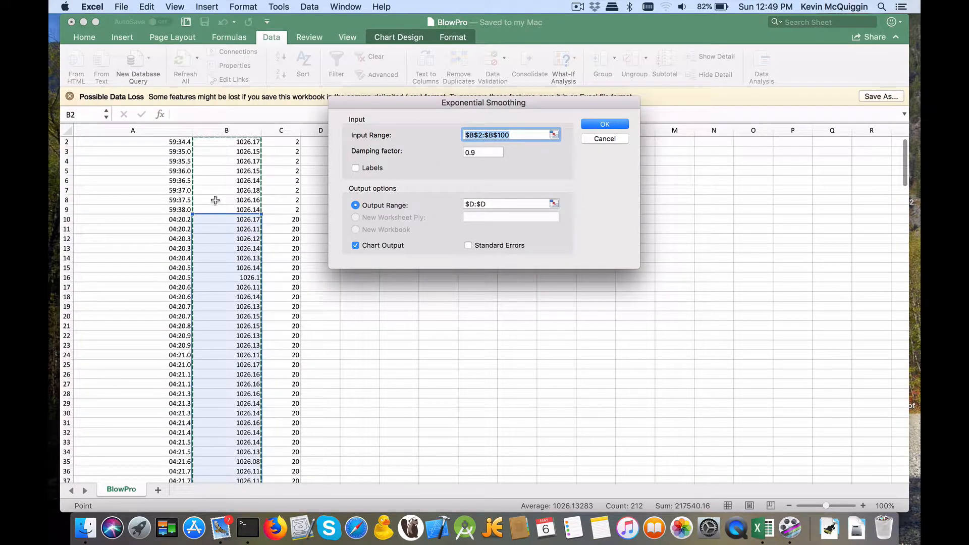
{"action": "scroll", "coordinate": [229, 326], "scroll_direction": "down", "scroll_amount": 3}
{"action": "scroll", "coordinate": [230, 325], "scroll_direction": "up", "scroll_amount": 4}
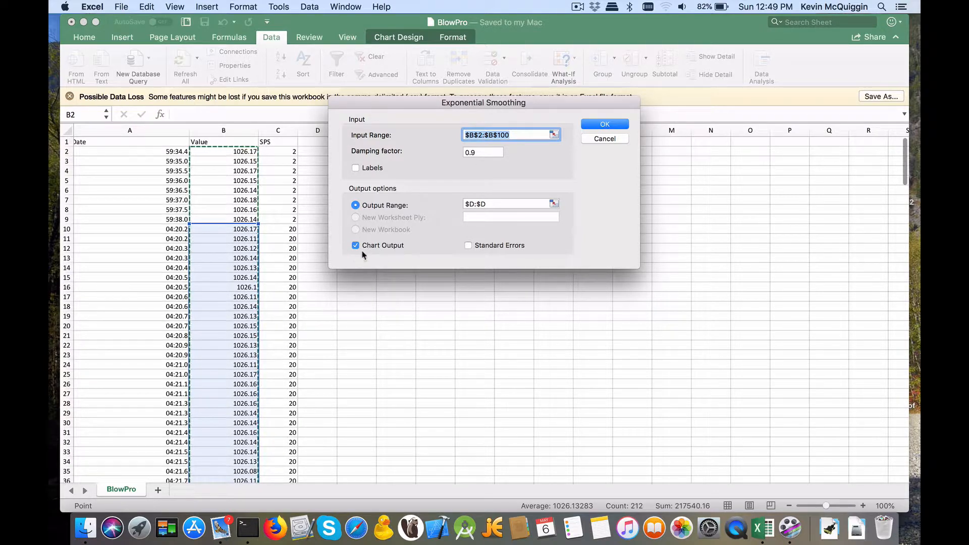
{"action": "left_click", "coordinate": [604, 125]}
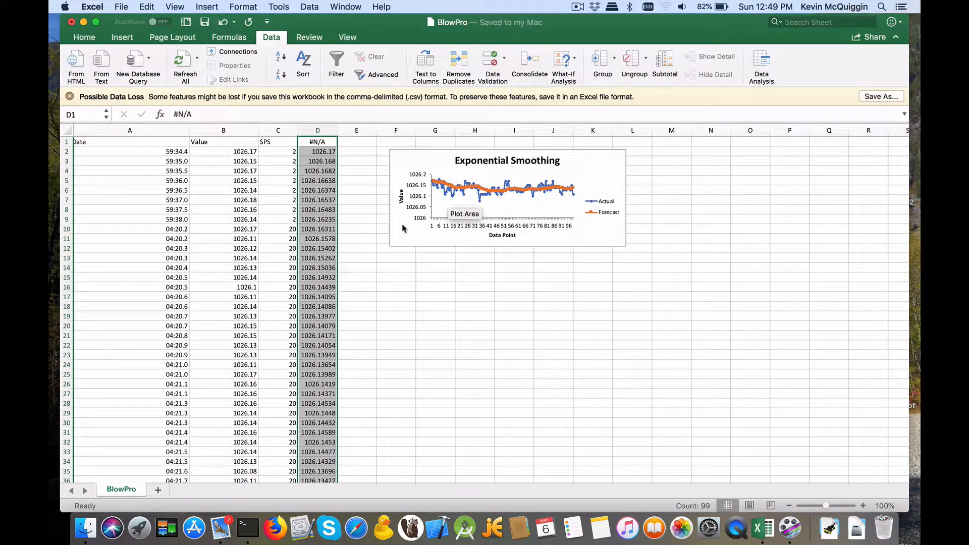
- Enlarge the Exponential Smoothing chart so it spans about columns F to R and rows 2 to 28
{"action": "left_click", "coordinate": [440, 226]}
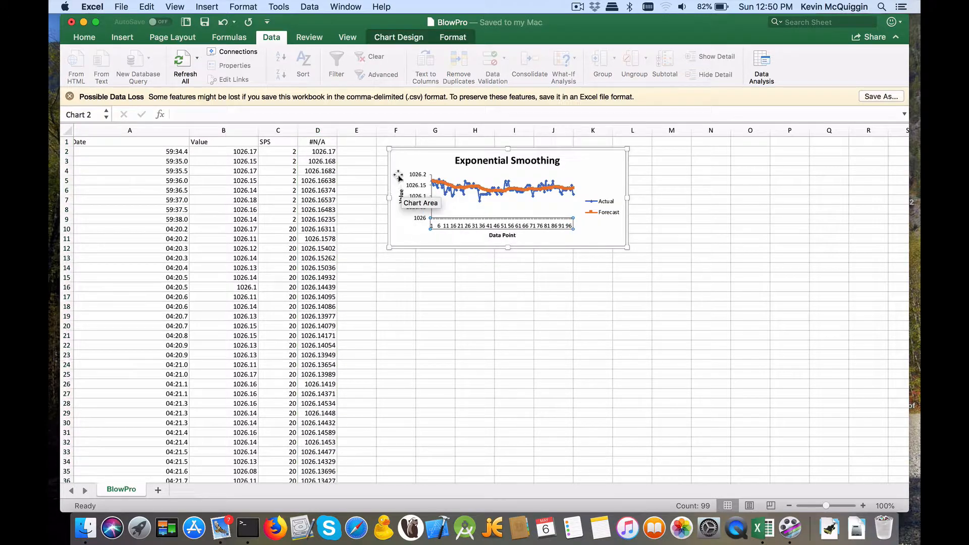
{"action": "left_click_drag", "start_coordinate": [627, 248], "coordinate": [863, 406]}
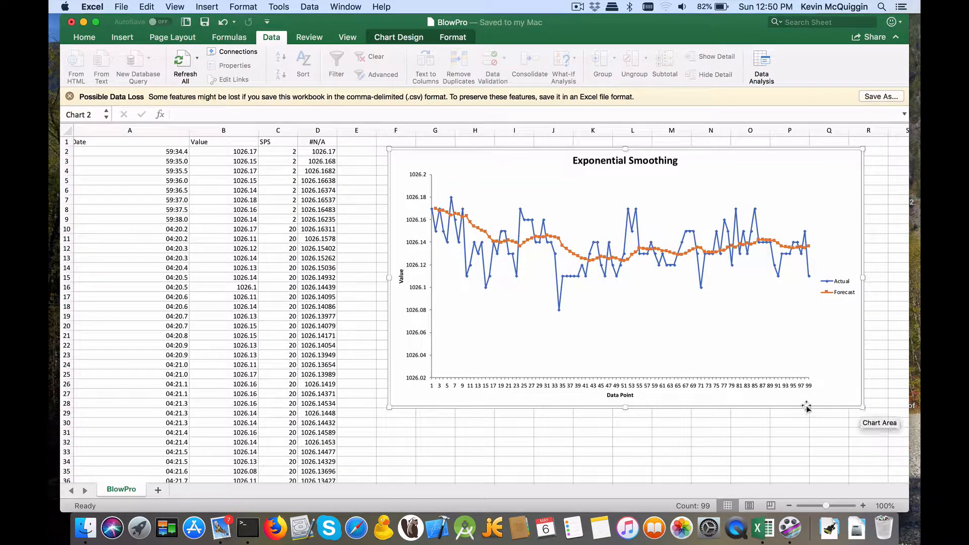